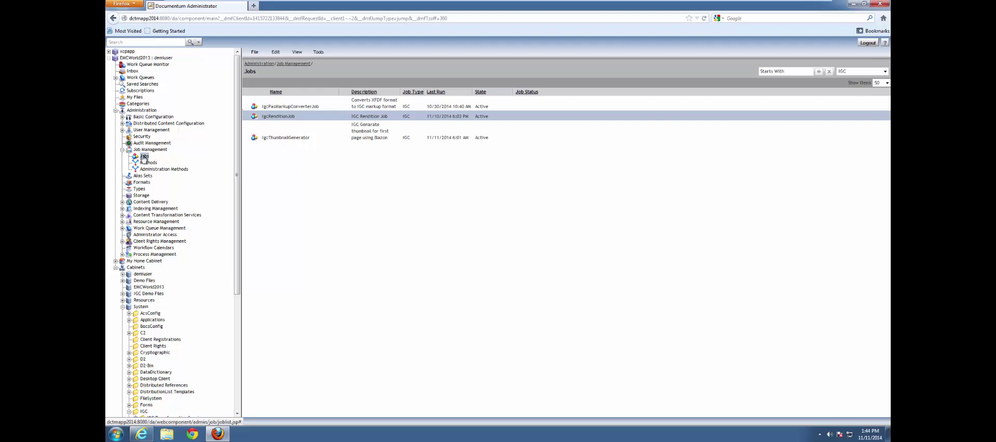
# - Bring up the actions menu for the IgcRenditionJob job in the Jobs list
pyautogui.rightClick(294, 118)
pyautogui.click(312, 119)
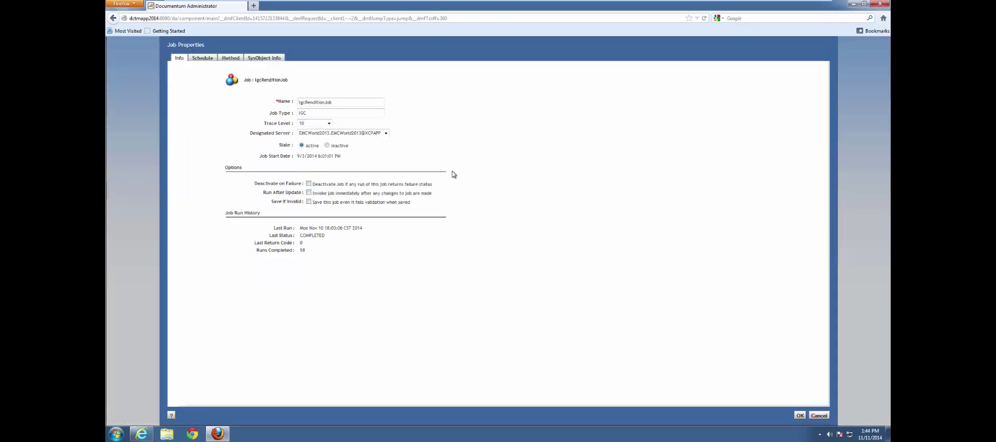
pyautogui.click(204, 60)
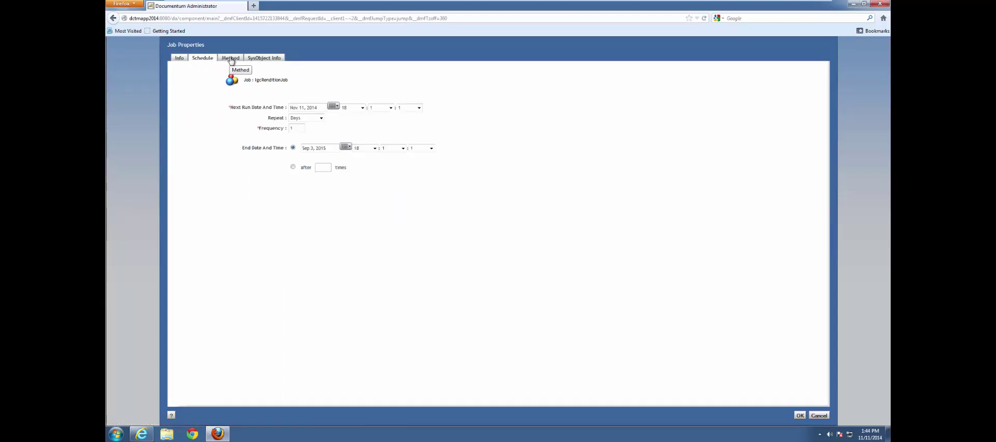
pyautogui.click(231, 59)
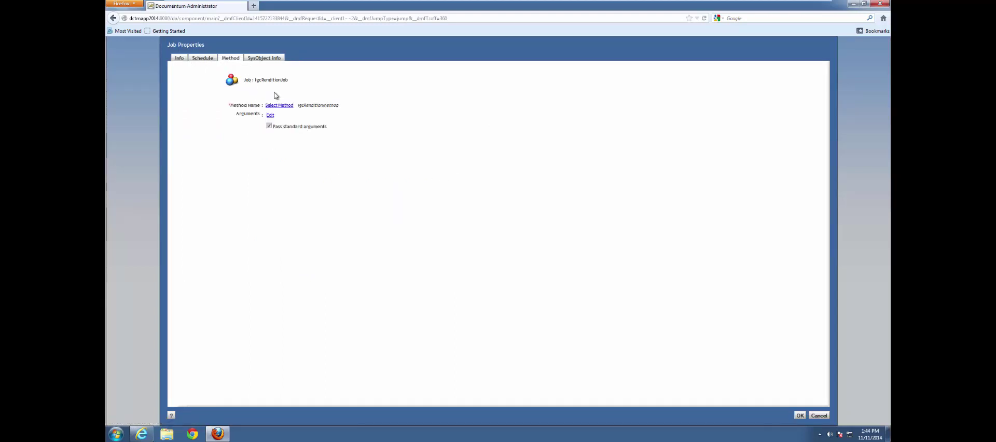
pyautogui.click(266, 58)
pyautogui.click(246, 202)
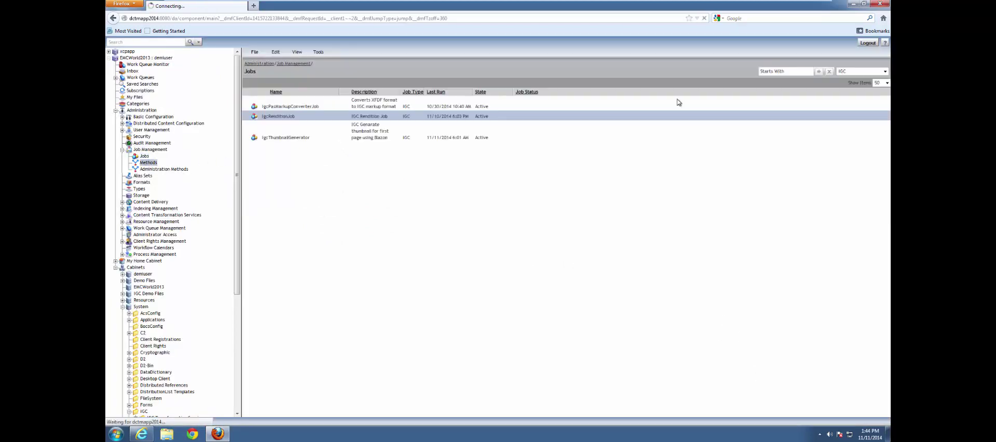
# - Filter the Methods list by 'igc' to show only the Igc methods
pyautogui.click(792, 70)
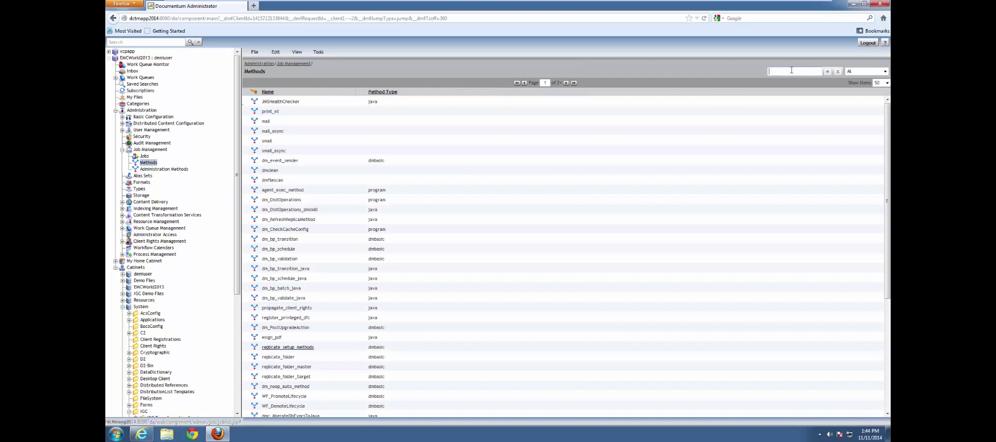
pyautogui.write('igc')
pyautogui.press('Return')
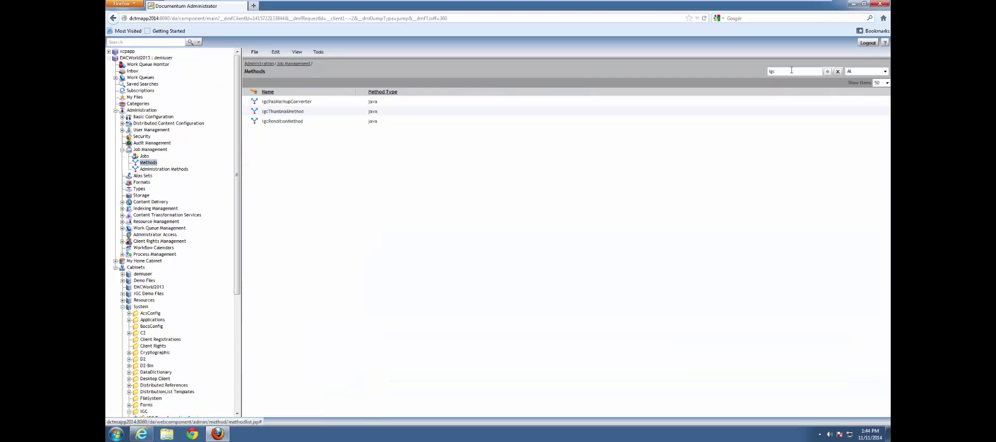
# - Review IgcRenditionMethod's properties (java, verb IgcRenditionModule, timeouts 60/100/300) and close without changes
pyautogui.click(280, 122)
pyautogui.rightClick(280, 121)
pyautogui.click(296, 125)
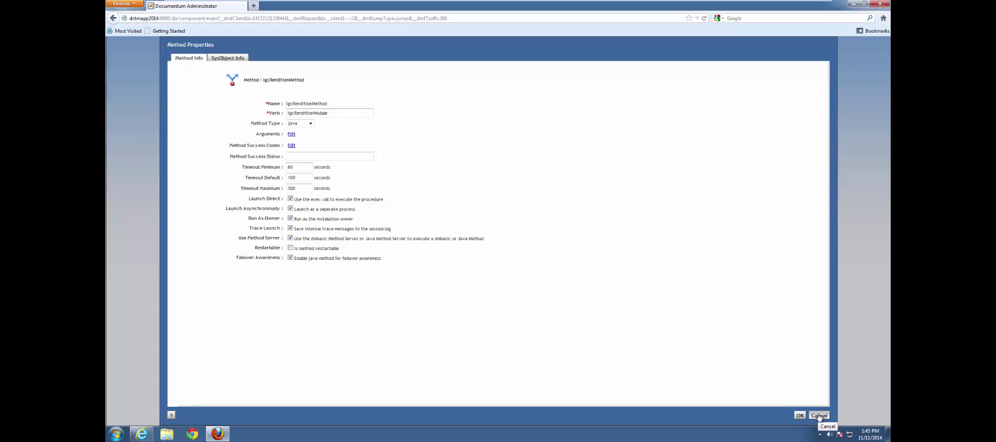
pyautogui.click(819, 415)
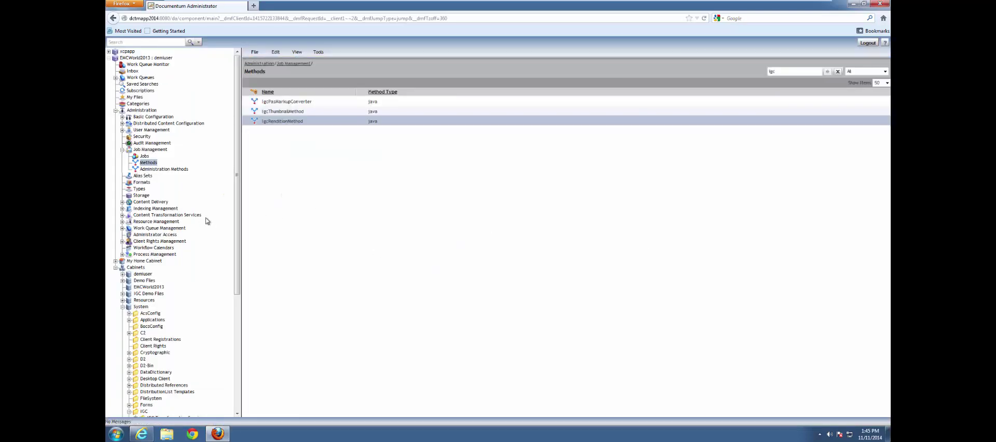
# - Open Rendition Configuration Objects under Cabinets > System > IGC > IGC Transformation Service
pyautogui.moveTo(238, 222); pyautogui.dragTo(238, 366)
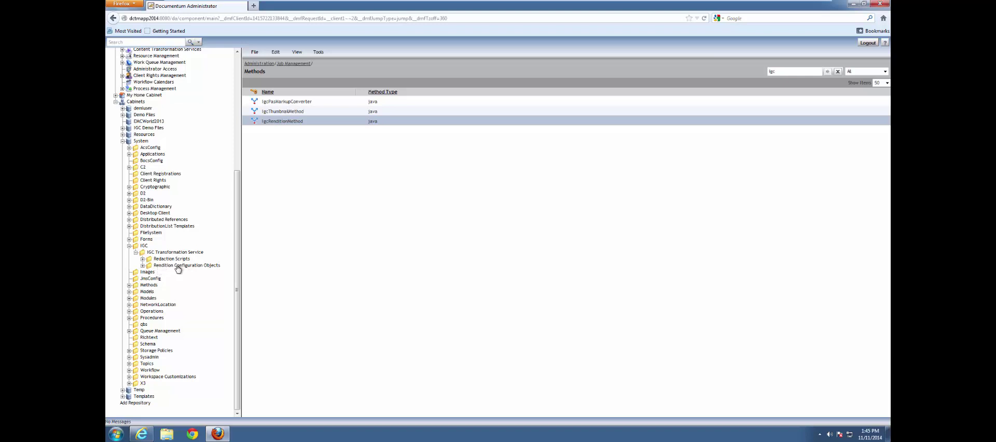
pyautogui.click(185, 266)
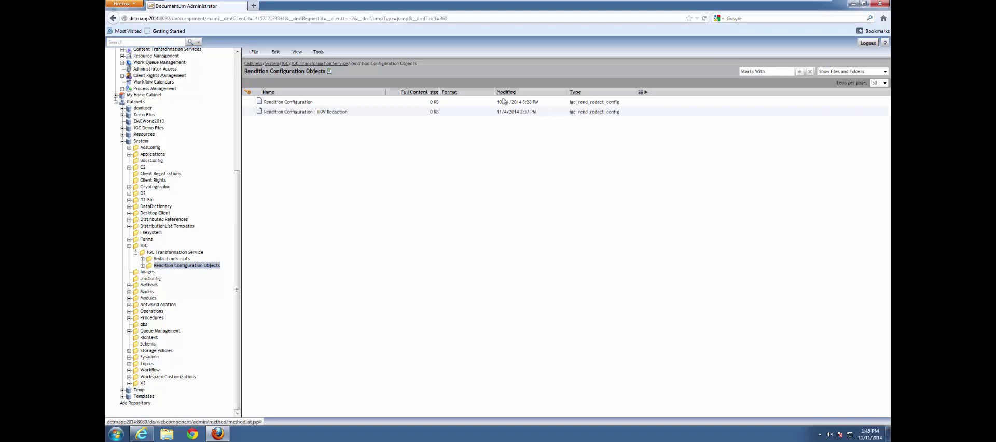
# - Duplicate the Rendition Configuration object via the clipboard, creating 'Copy of Rendition Configuration' in the same folder
pyautogui.click(294, 104)
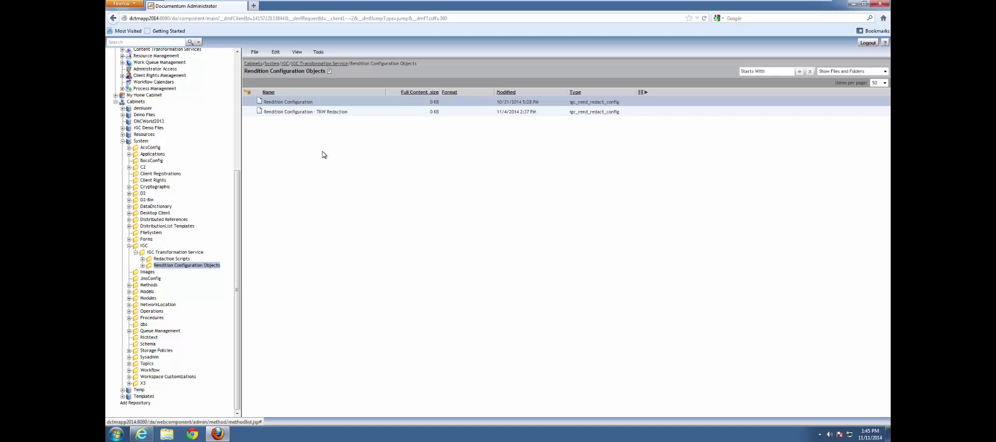
pyautogui.click(275, 52)
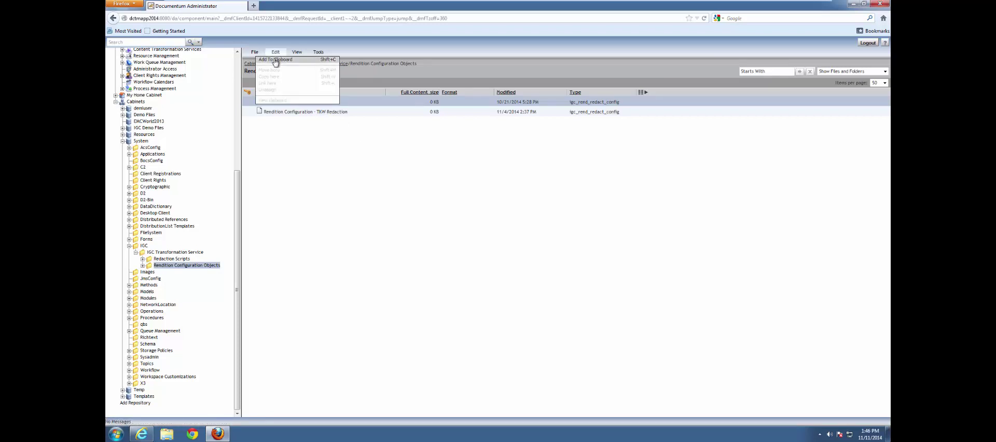
pyautogui.click(276, 60)
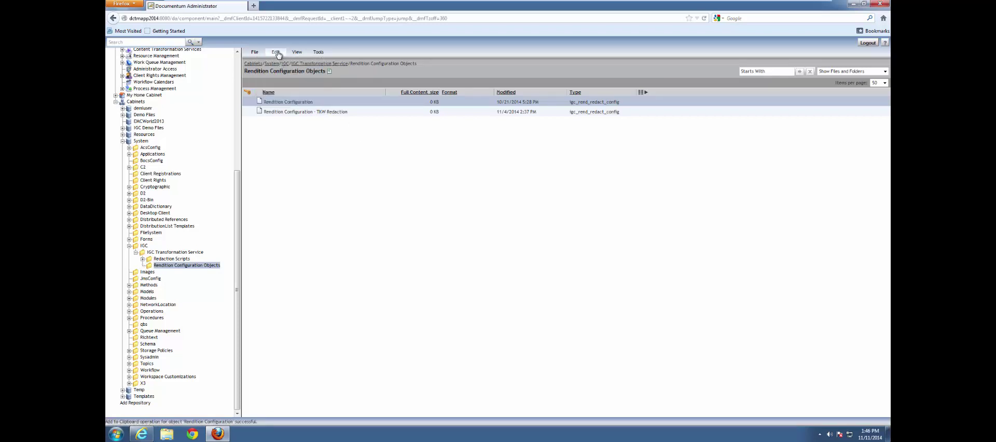
pyautogui.click(277, 53)
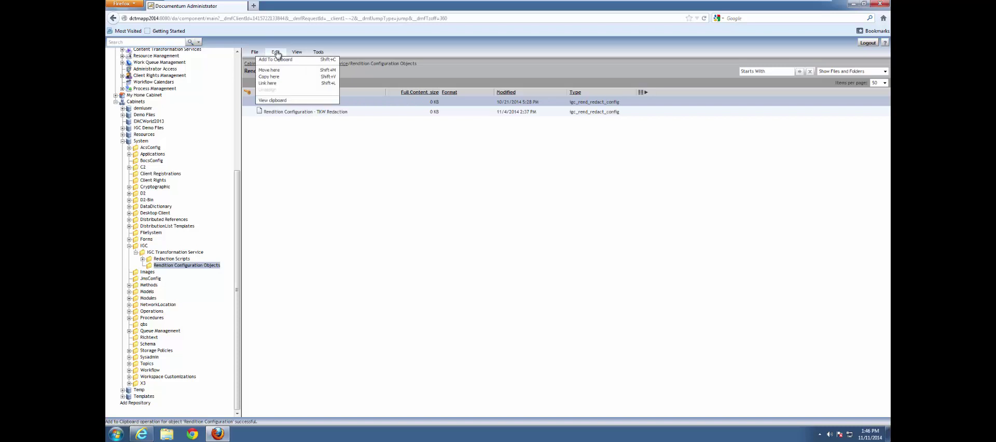
pyautogui.click(276, 79)
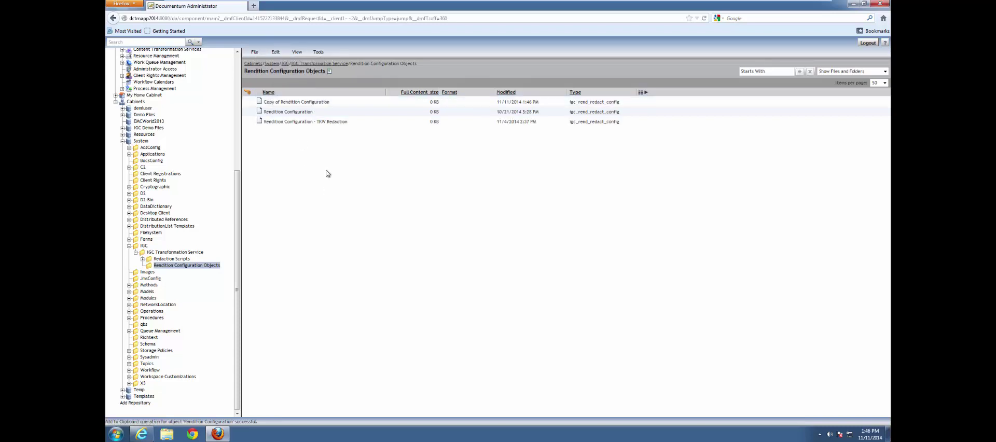
pyautogui.click(307, 101)
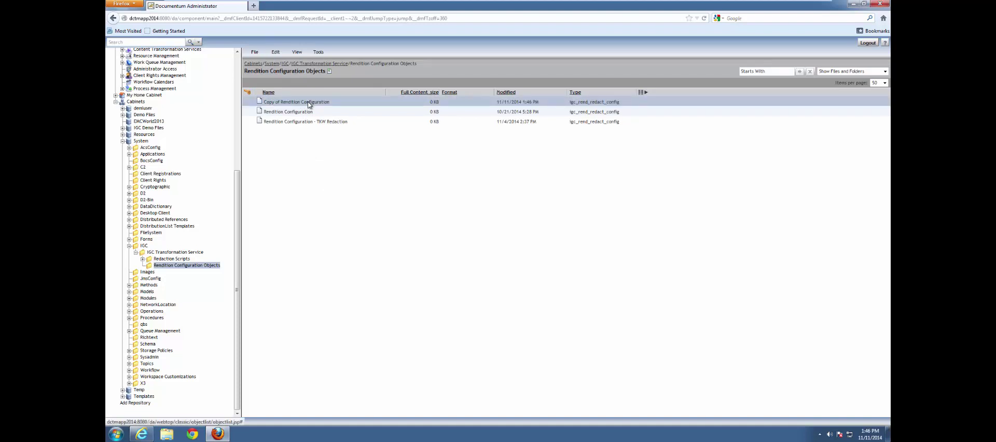
pyautogui.rightClick(307, 102)
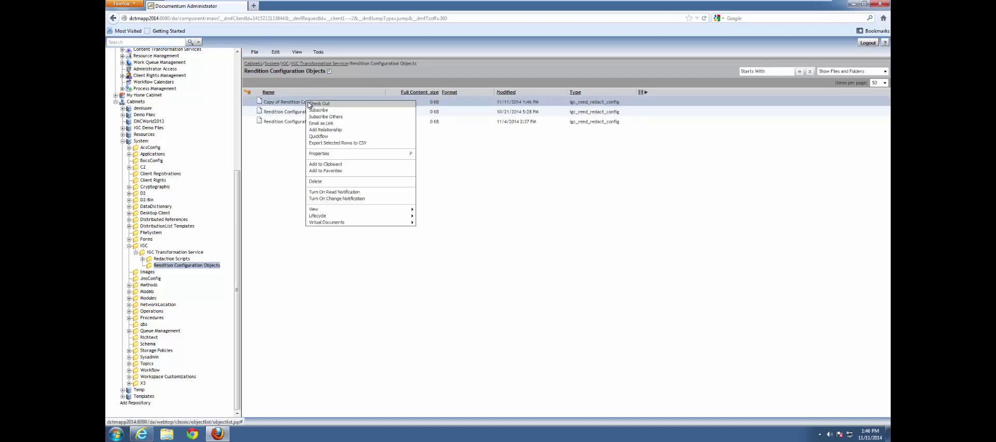
pyautogui.click(322, 155)
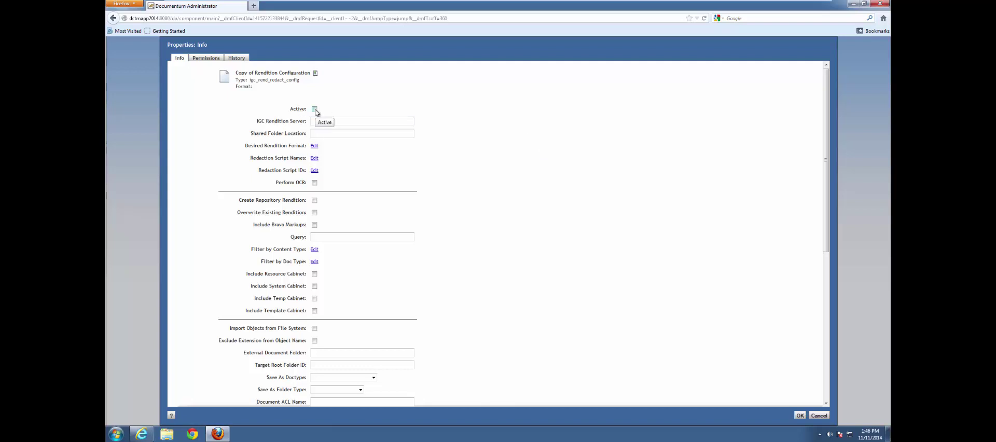
pyautogui.click(315, 109)
pyautogui.click(334, 121)
pyautogui.click(319, 122)
pyautogui.hotkey('ctrl', 'v')
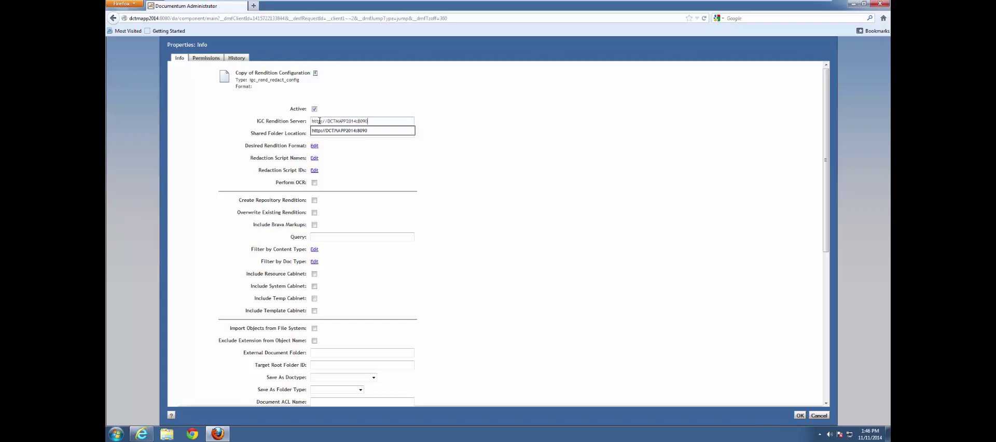
pyautogui.press('Tab')
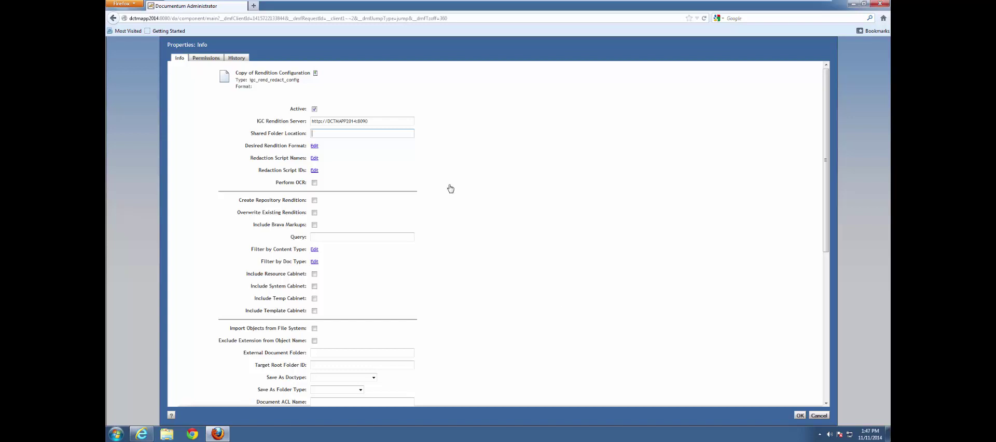
pyautogui.click(322, 134)
pyautogui.hotkey('ctrl', 'v')
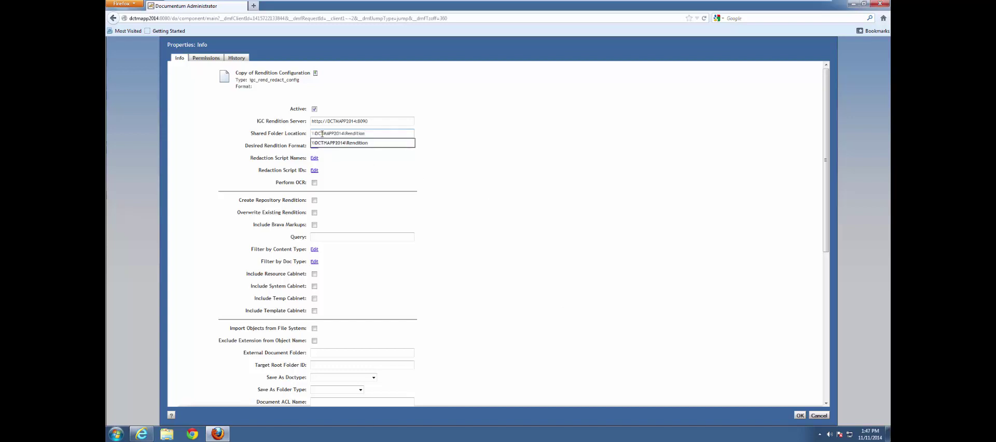
pyautogui.click(480, 176)
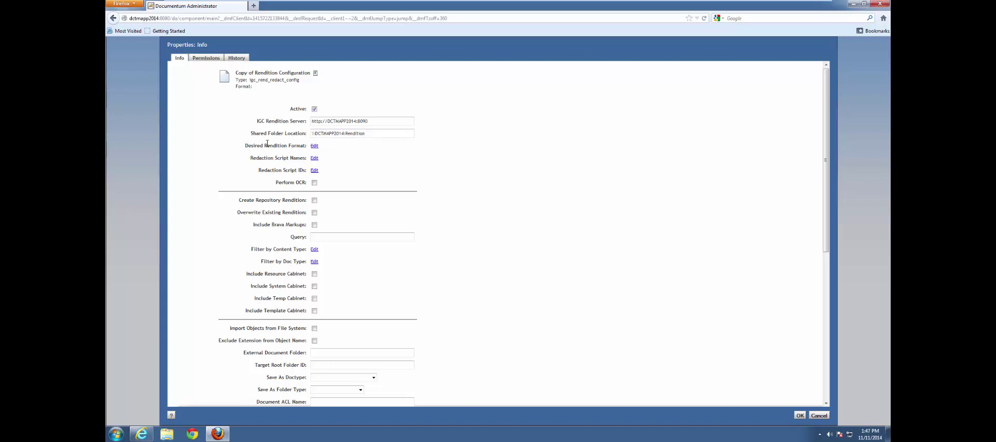
# - Add igc_pdf_rendition to the copied configuration's Desired Rendition Format list
pyautogui.click(314, 147)
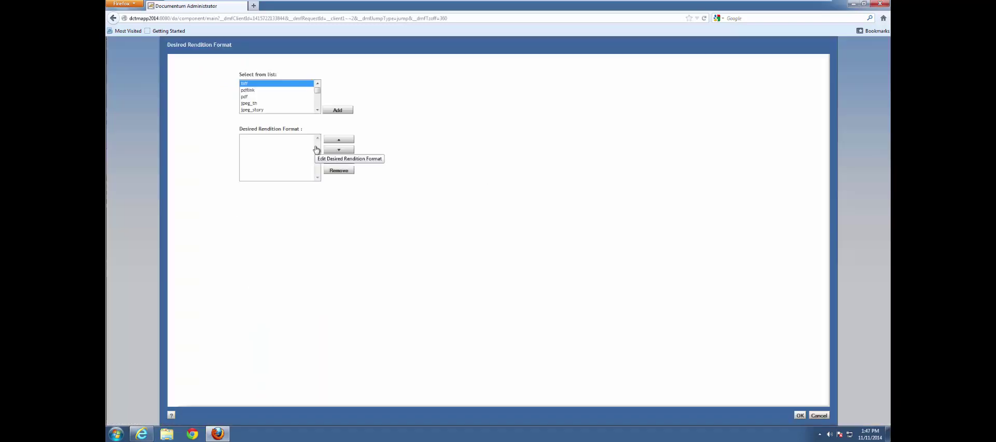
pyautogui.scroll(-2, 318, 110)
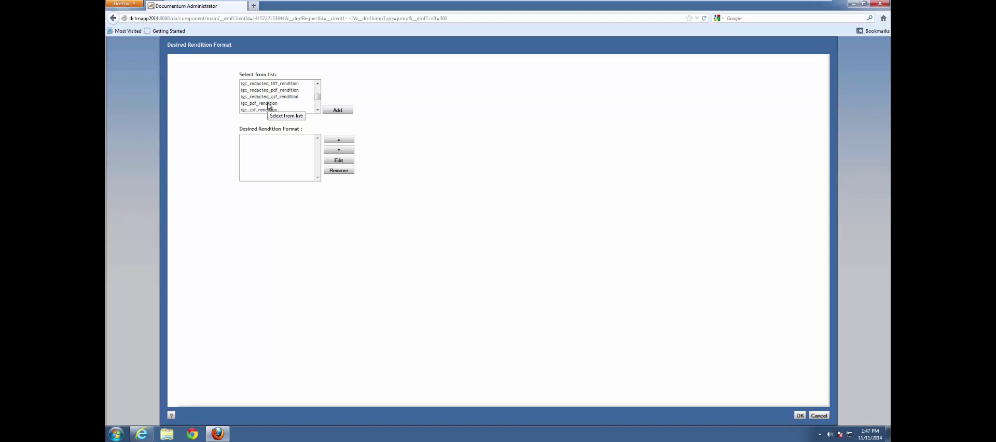
pyautogui.click(265, 103)
pyautogui.scroll(-1, 311, 110)
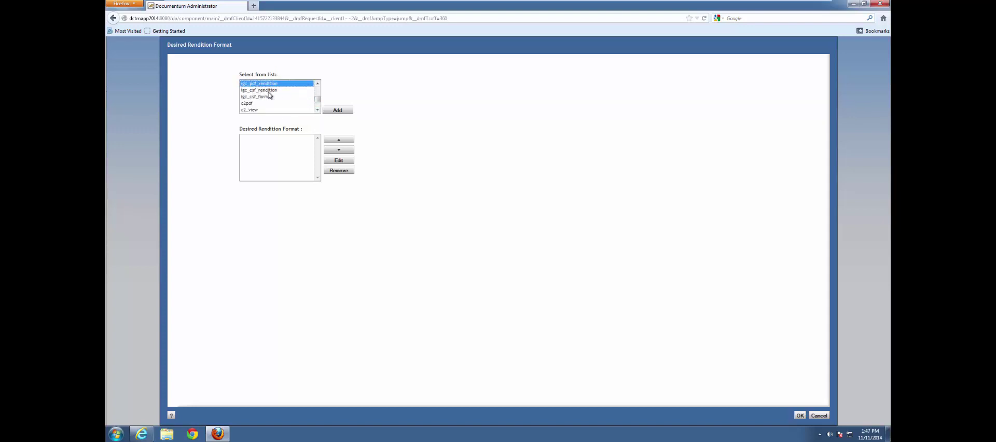
pyautogui.doubleClick(317, 83)
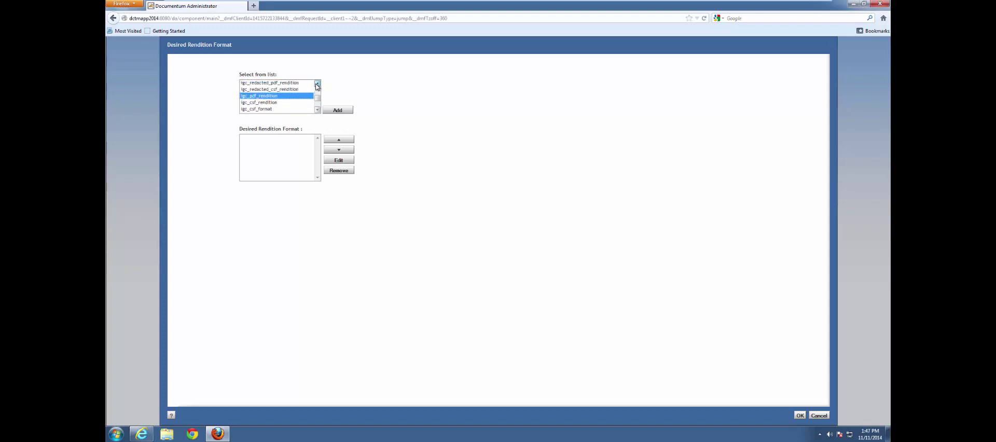
pyautogui.scroll(2, 307, 86)
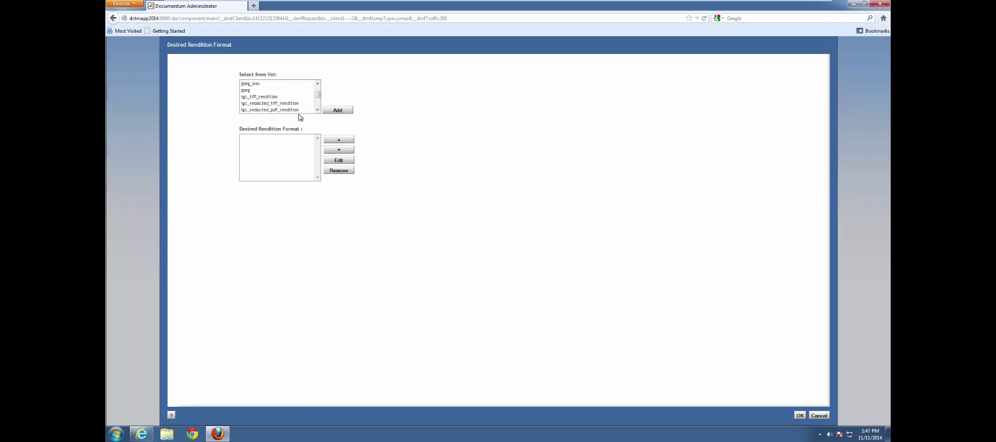
pyautogui.scroll(-1, 318, 113)
pyautogui.click(246, 104)
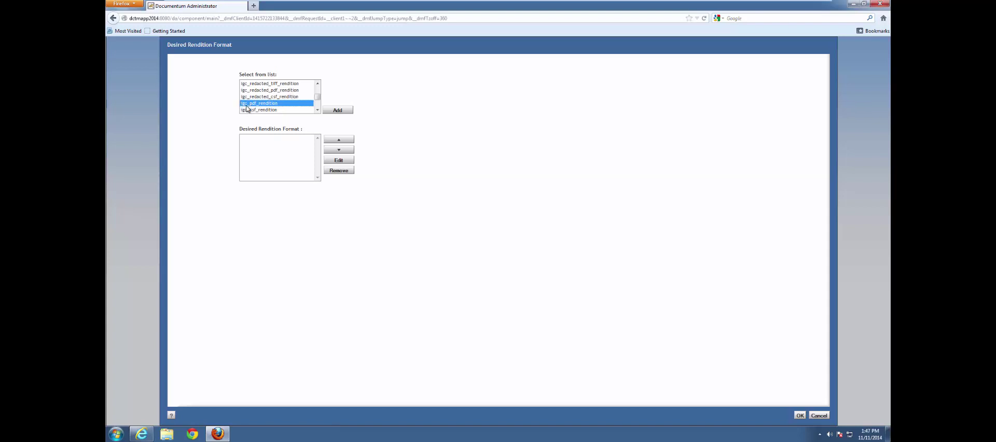
pyautogui.click(335, 112)
pyautogui.click(334, 110)
# - Confirm the igc_pdf_rendition format, then enable Overwrite Existing Rendition and Include Brava Markups
pyautogui.click(801, 416)
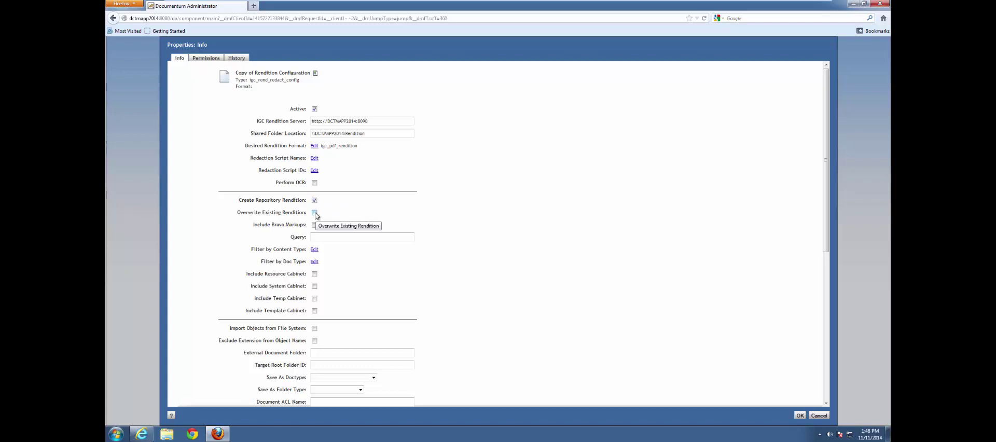
pyautogui.click(315, 213)
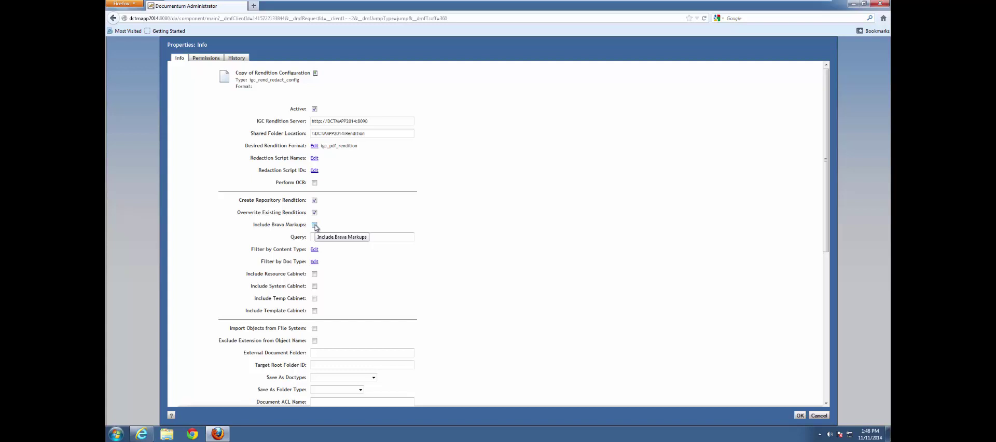
pyautogui.click(315, 225)
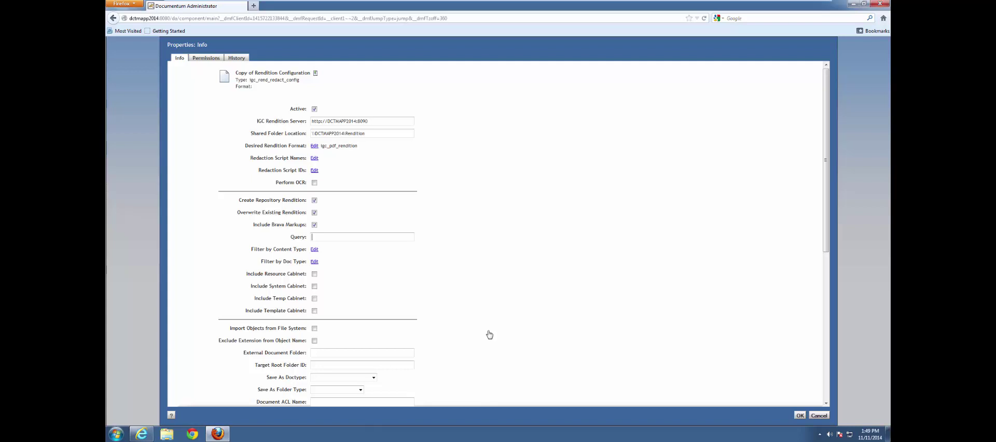
# - Paste a DQL SELECT query targeting one document by r_object_id into the Query field
pyautogui.click(325, 237)
pyautogui.hotkey('ctrl', 'v')
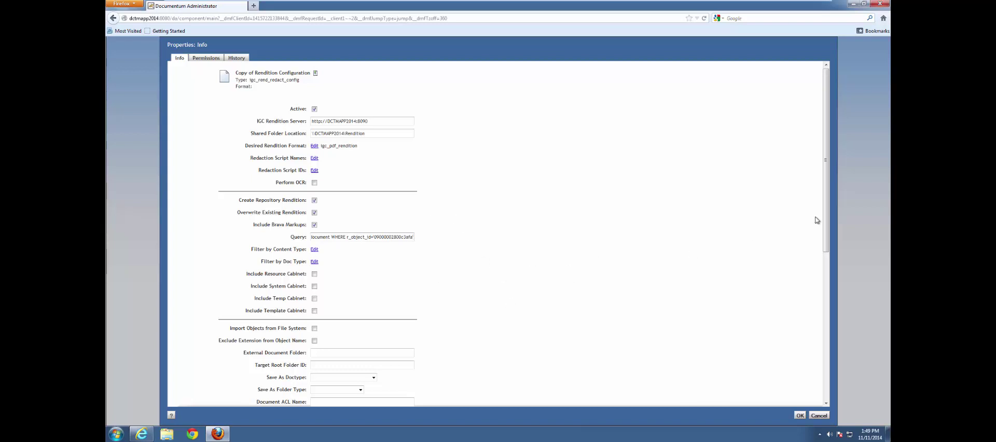
# - Set the watermark font to Verdana, colour Red, opacity .75 and font size 12
pyautogui.moveTo(826, 218); pyautogui.dragTo(832, 372)
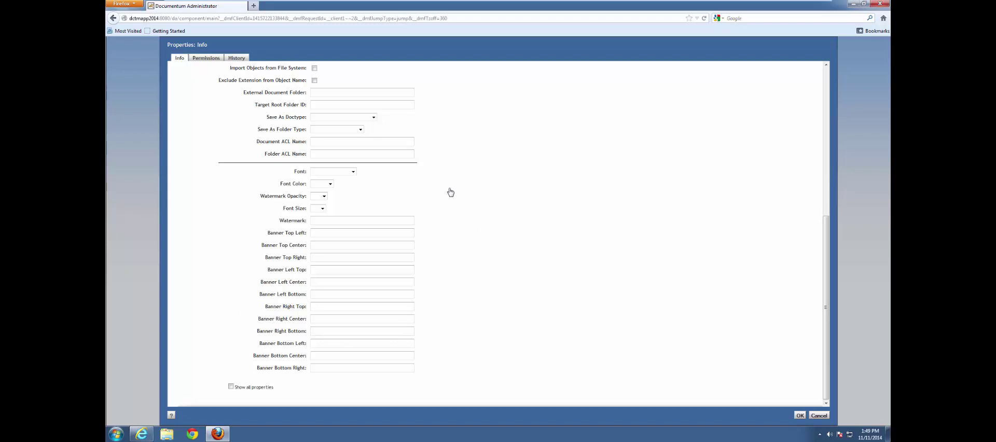
pyautogui.click(353, 172)
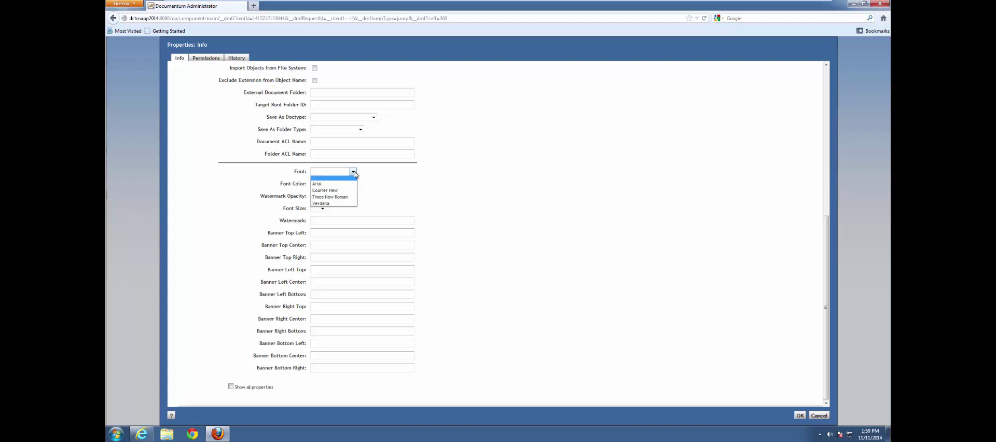
pyautogui.click(322, 204)
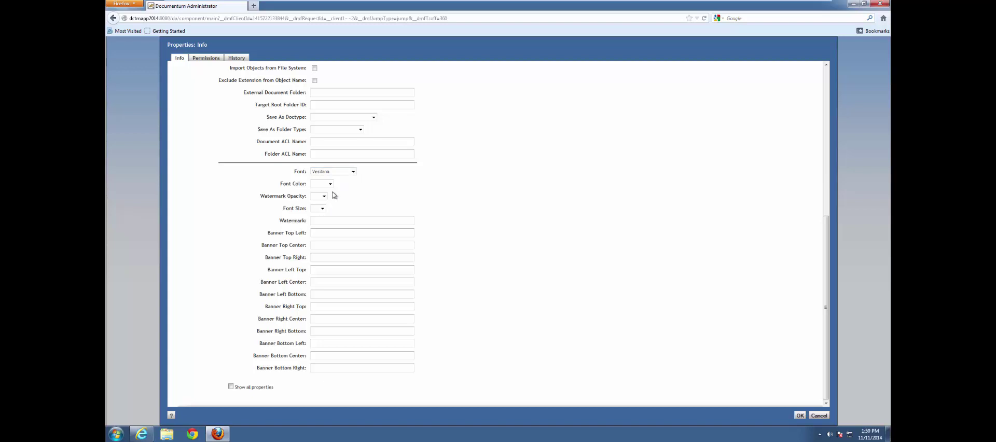
pyautogui.click(331, 184)
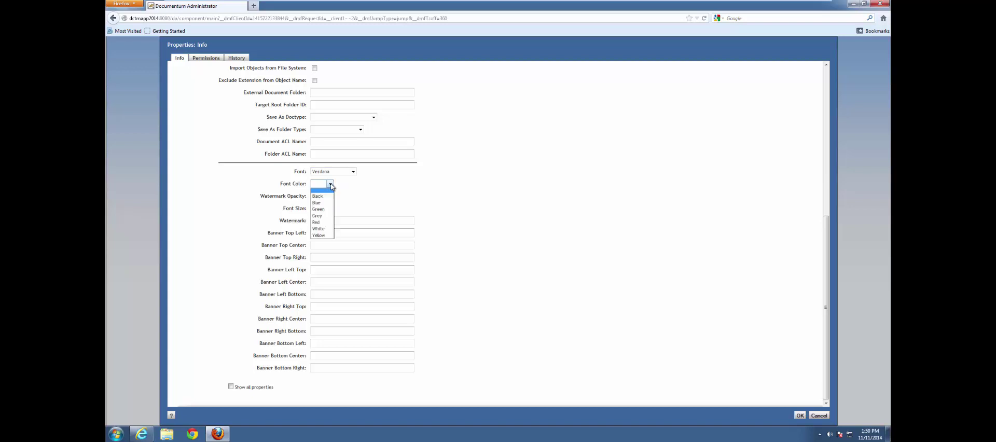
pyautogui.click(321, 223)
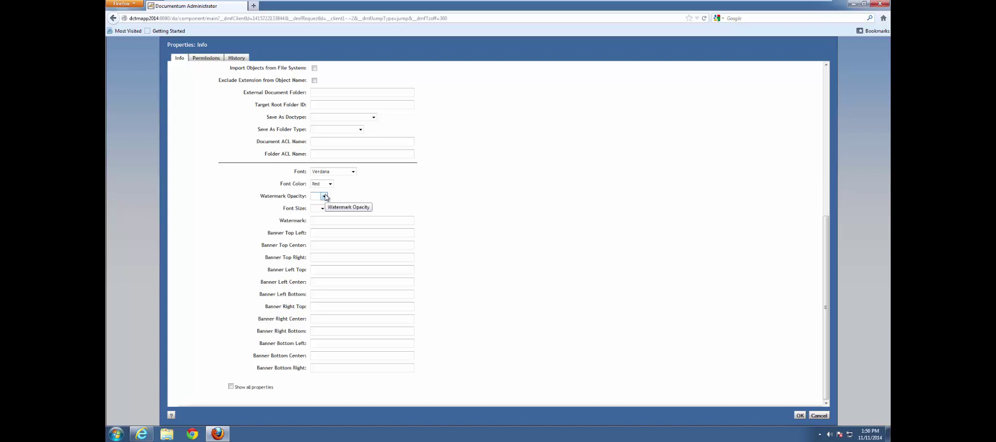
pyautogui.click(324, 196)
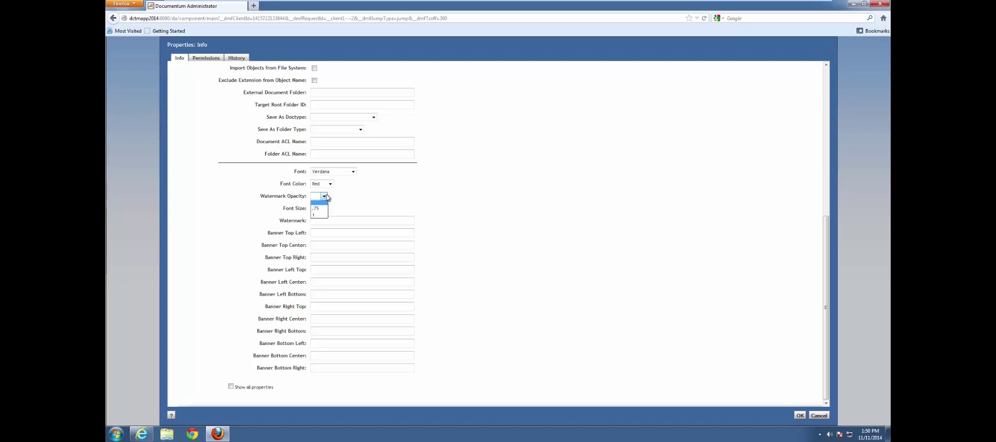
pyautogui.click(321, 209)
pyautogui.click(323, 209)
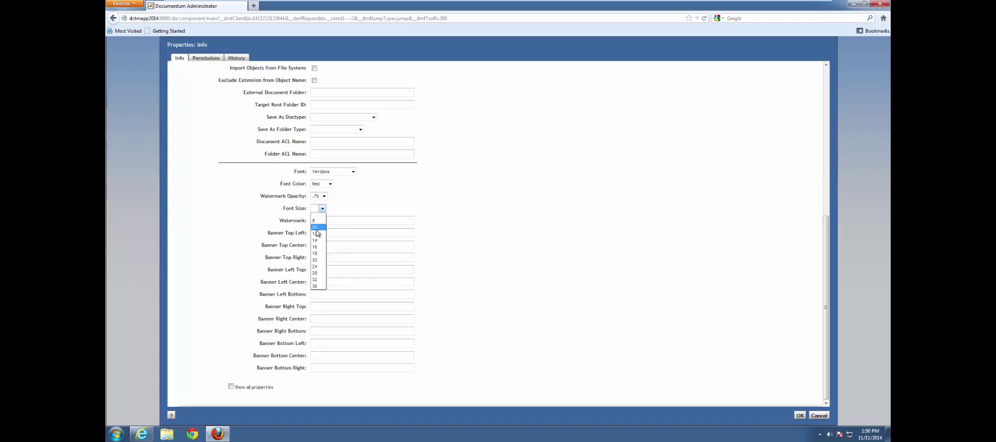
pyautogui.click(316, 233)
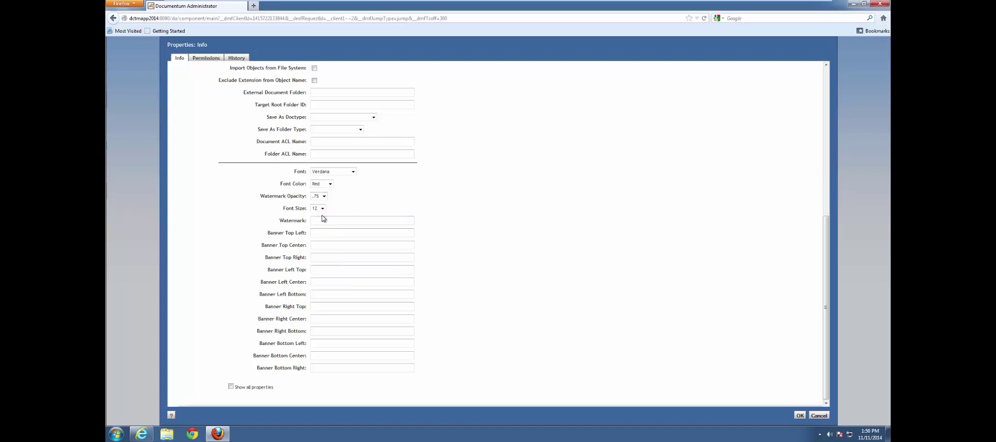
pyautogui.click(319, 219)
# - Enter watermark 'Status: %dbstring(a_status)' and top-centre banner 'IGC PDF Rendition created by PDF Scheduler on %DATE'
pyautogui.write('Status: %dbstring(a_status)')
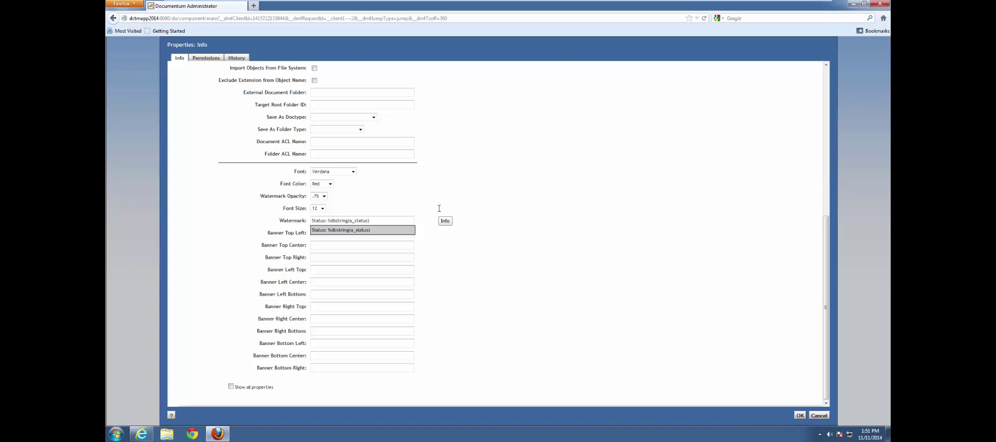
pyautogui.click(464, 225)
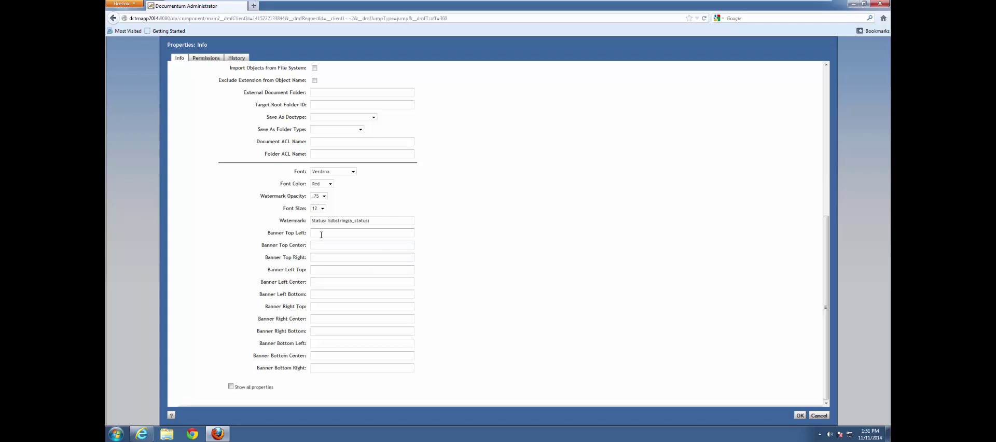
pyautogui.moveTo(220, 436)
pyautogui.write('IGC PDF Rendition created by PDF Scheduler on %DATE')
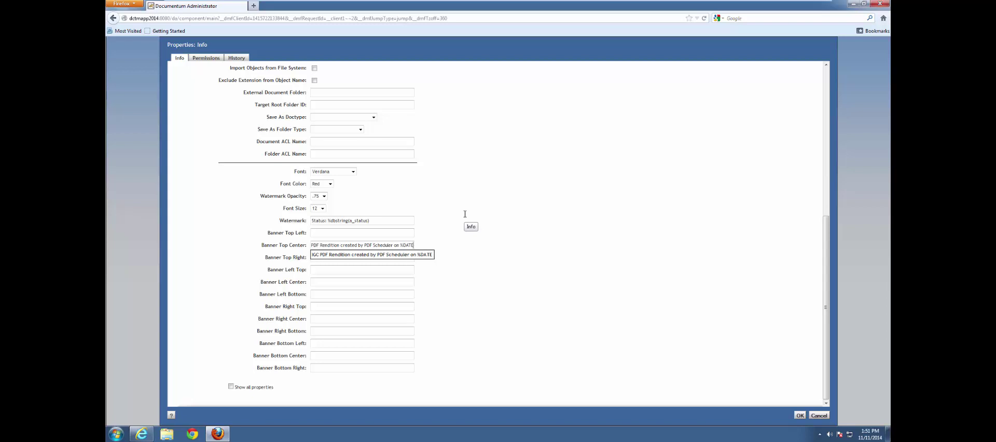
pyautogui.click(458, 267)
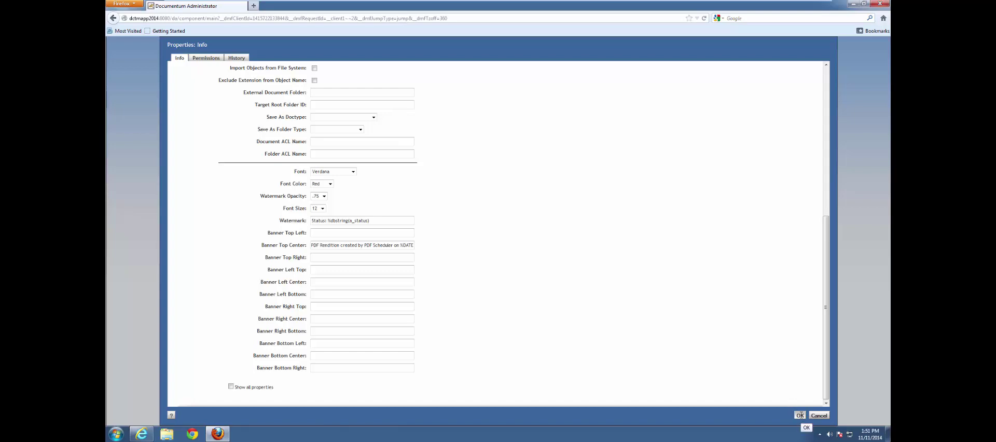
# - Save the rendition configuration and filter the scheduled Jobs list to IGC jobs
pyautogui.click(800, 415)
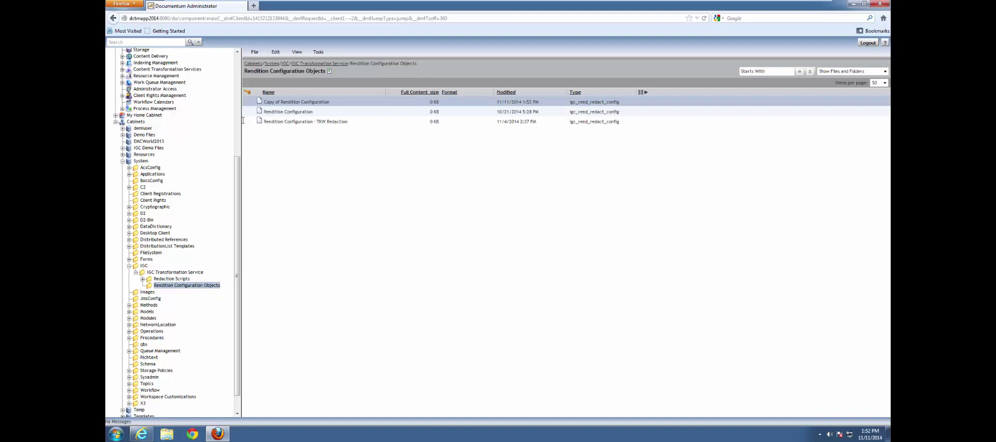
pyautogui.scroll(5, 238, 125)
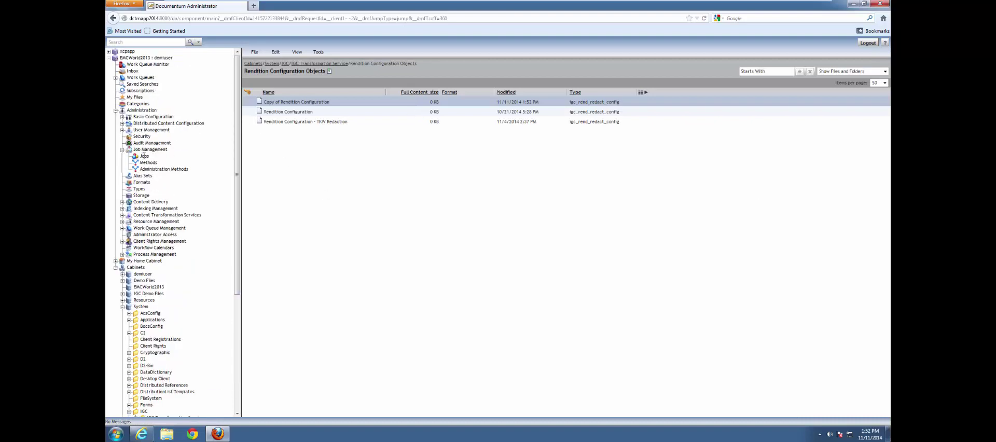
pyautogui.click(145, 156)
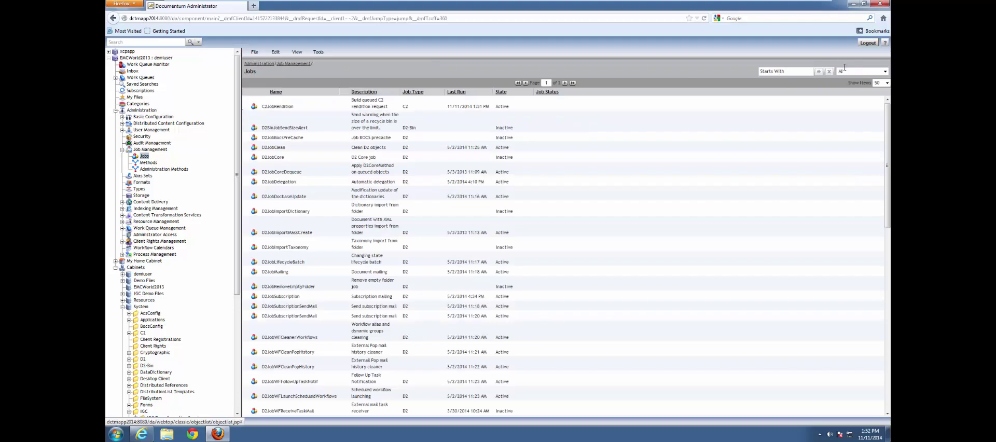
pyautogui.click(884, 71)
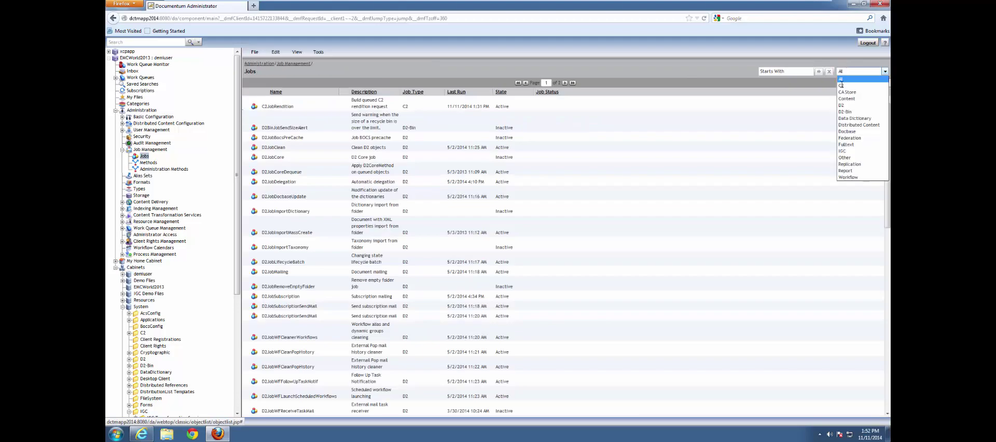
pyautogui.click(845, 151)
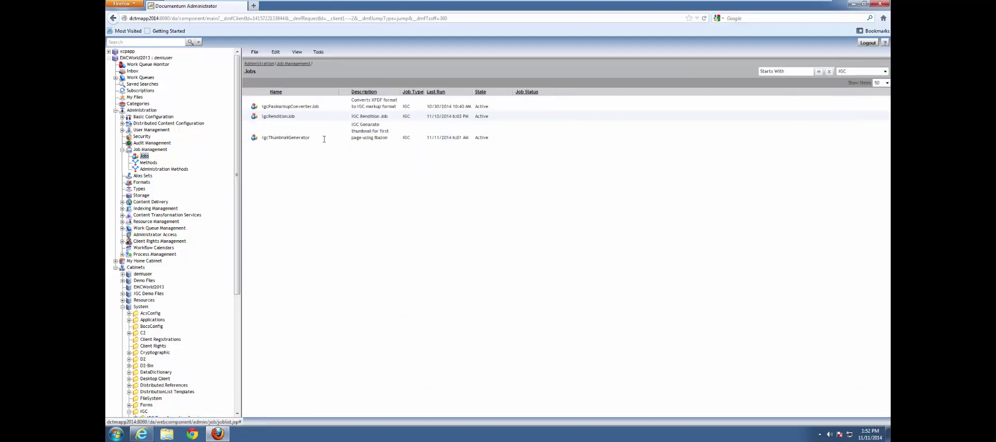
# - Run the IgcRenditionJob now
pyautogui.click(282, 117)
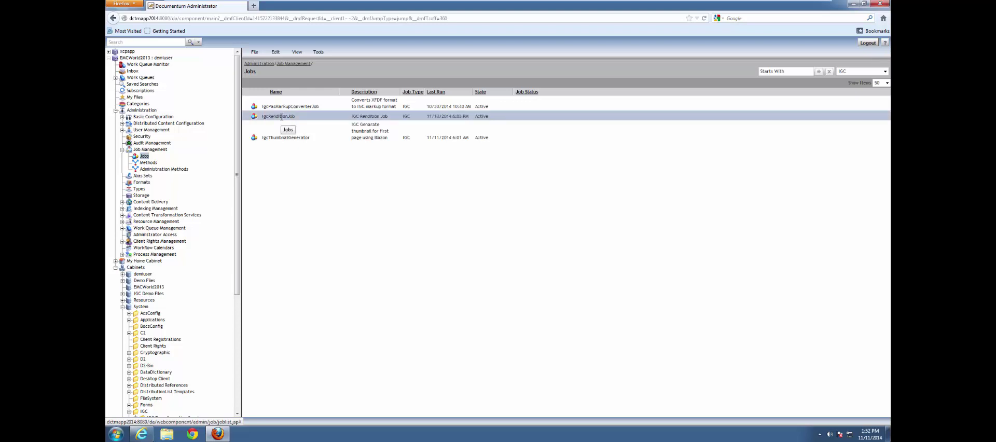
pyautogui.rightClick(282, 118)
pyautogui.click(295, 129)
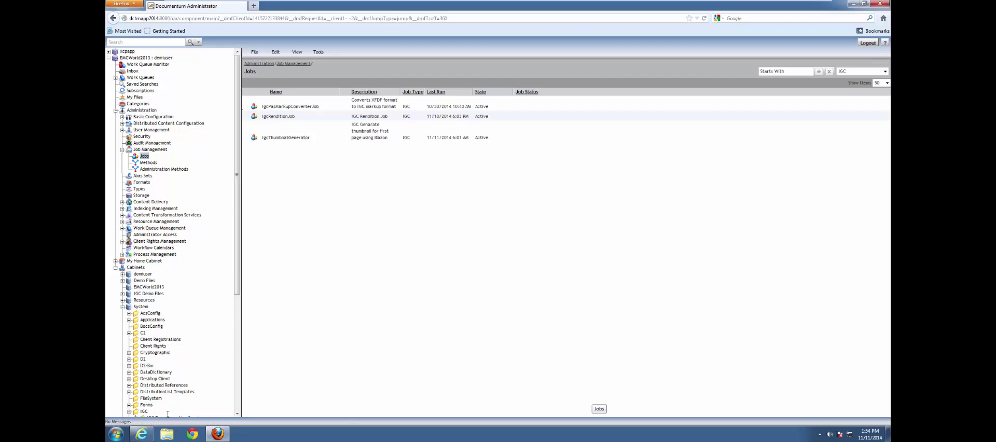
# - In Webtop, search for the authorization .doc by its pasted file name and list its renditions
pyautogui.click(155, 389)
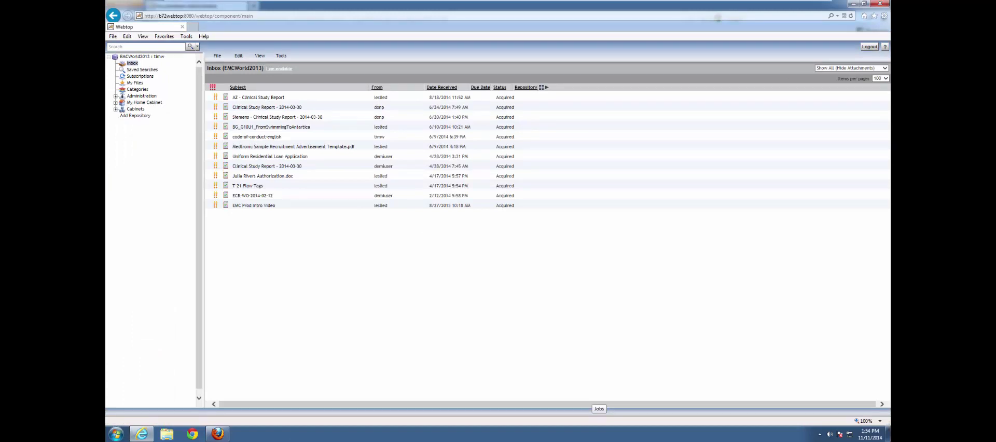
pyautogui.click(147, 47)
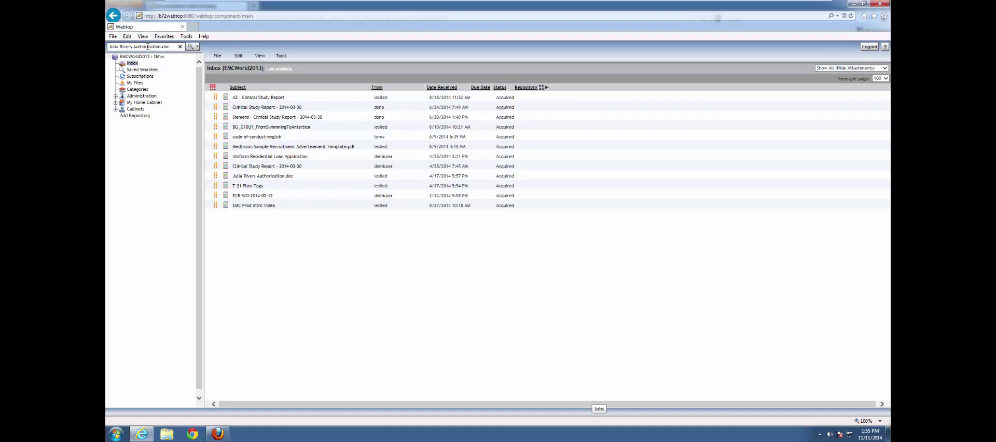
pyautogui.press('Return')
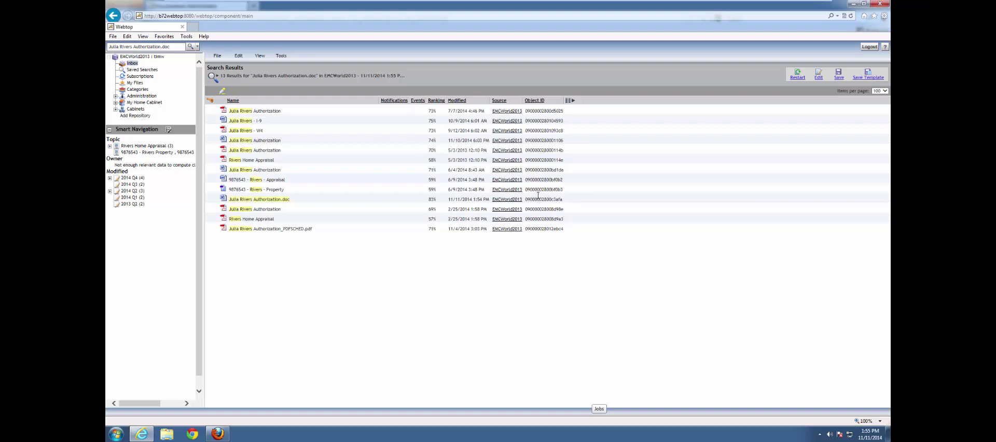
pyautogui.click(273, 199)
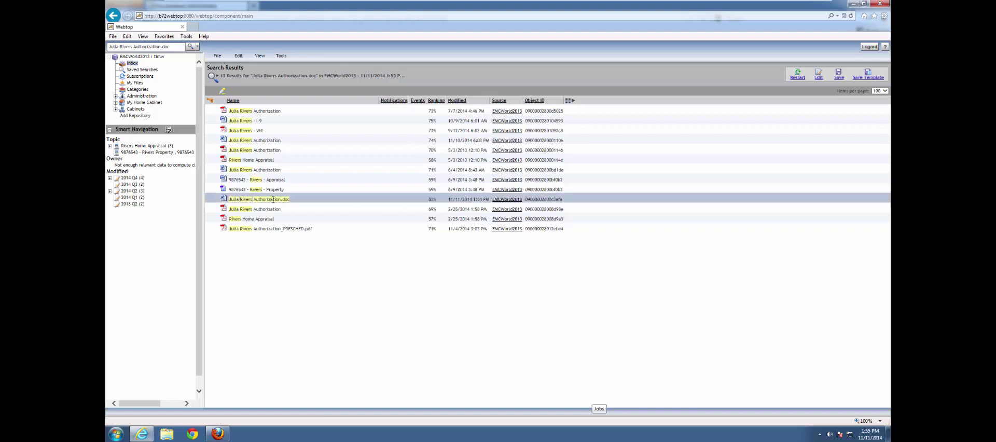
pyautogui.click(254, 55)
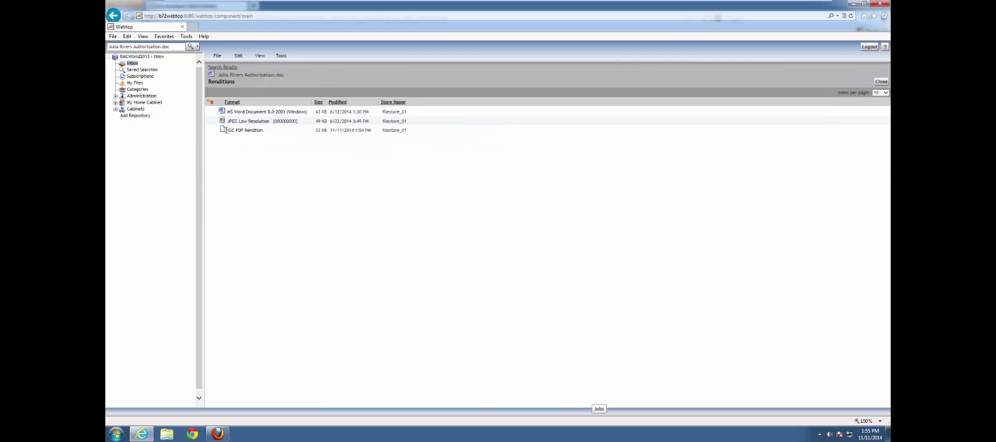
# - Open the IGC PDF Rendition in the viewer using Annotate
pyautogui.click(248, 131)
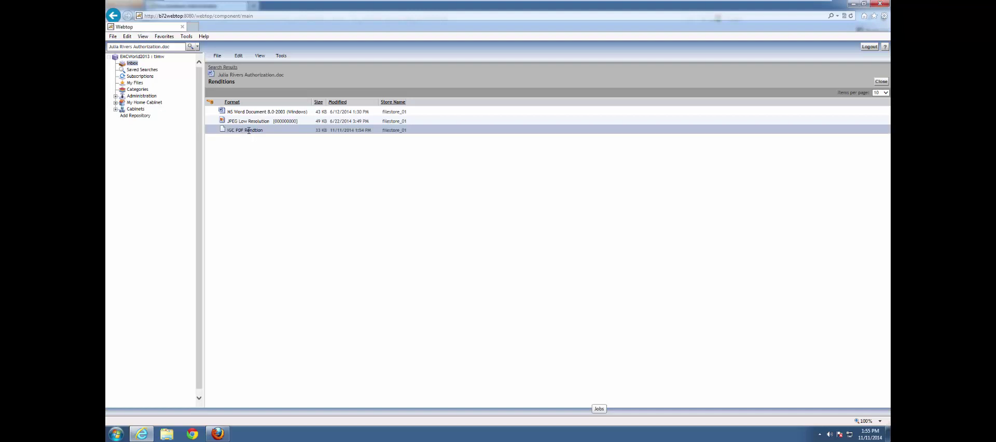
pyautogui.rightClick(248, 131)
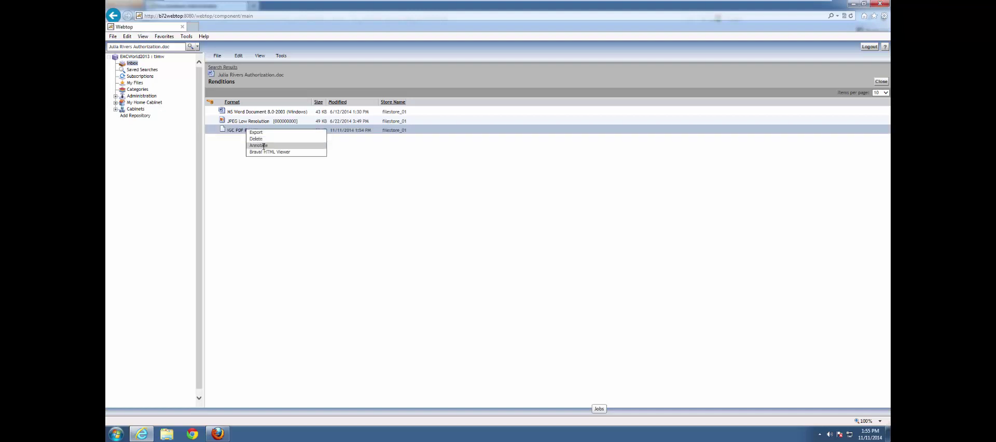
pyautogui.click(263, 146)
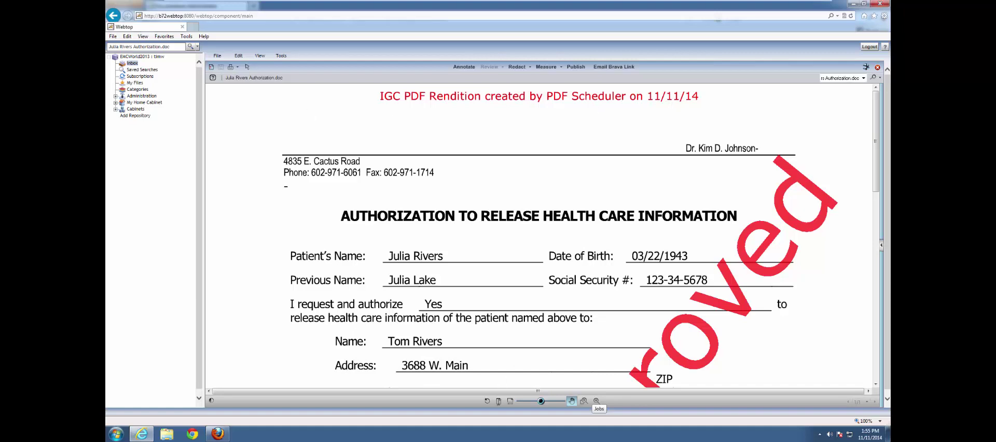
# - Fit the whole PDF page in view to show the red Status: Approved watermark
pyautogui.click(498, 401)
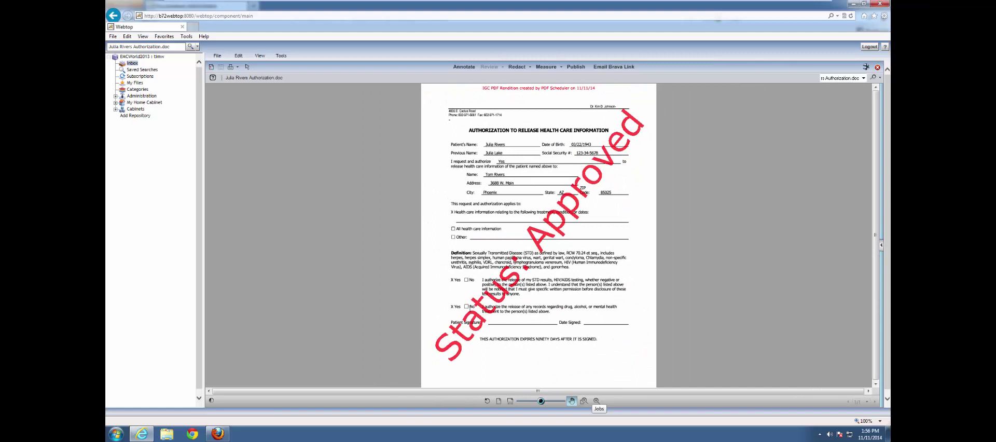